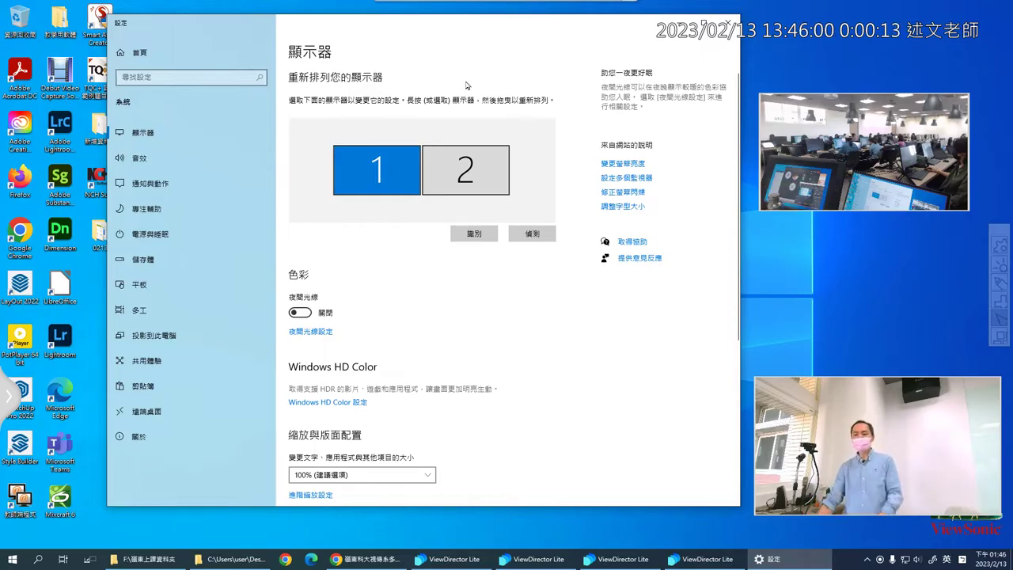
Step: Open the desktop's display settings and move the Settings window so the display diagram is fully in view
{"action": "left_click_drag", "start_coordinate": [480, 34], "coordinate": [440, 185]}
{"action": "right_click", "coordinate": [396, 52]}
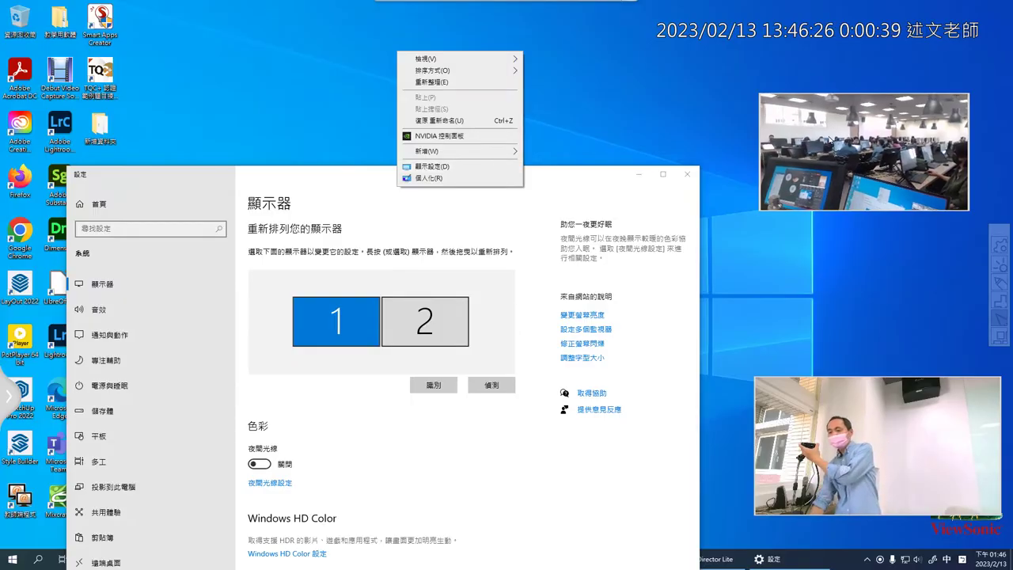
{"action": "left_click", "coordinate": [438, 164]}
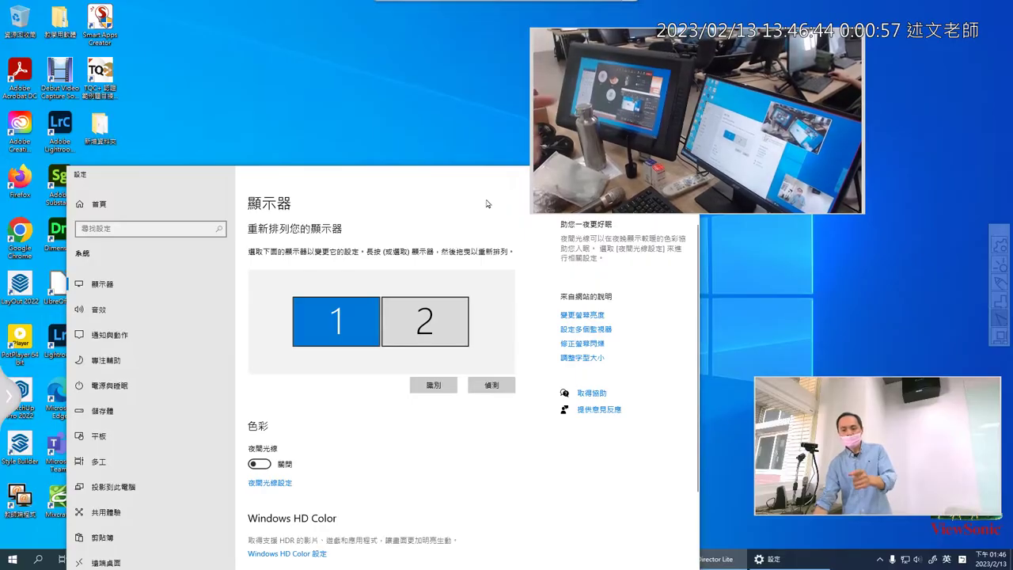
{"action": "left_click_drag", "start_coordinate": [442, 178], "coordinate": [414, 37]}
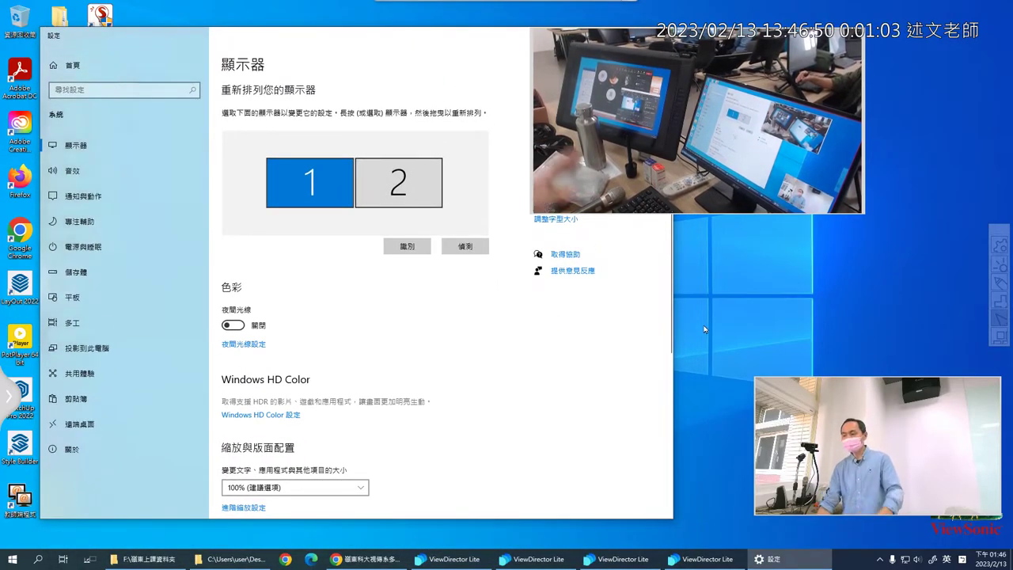
Step: Handwrite "win" in red pen over the Settings window and underline it as a shortcut note
{"action": "left_click", "coordinate": [998, 283]}
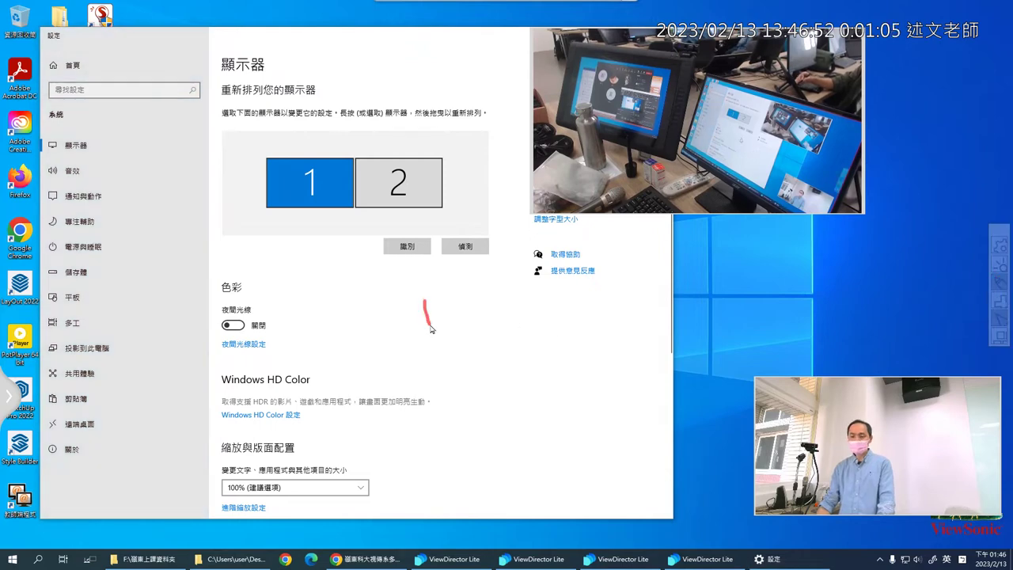
{"action": "mouse_move", "coordinate": [471, 308]}
{"action": "left_mouse_down"}
{"action": "mouse_move", "coordinate": [472, 323]}
{"action": "mouse_move", "coordinate": [500, 321]}
{"action": "left_mouse_up"}
{"action": "left_click", "coordinate": [472, 301]}
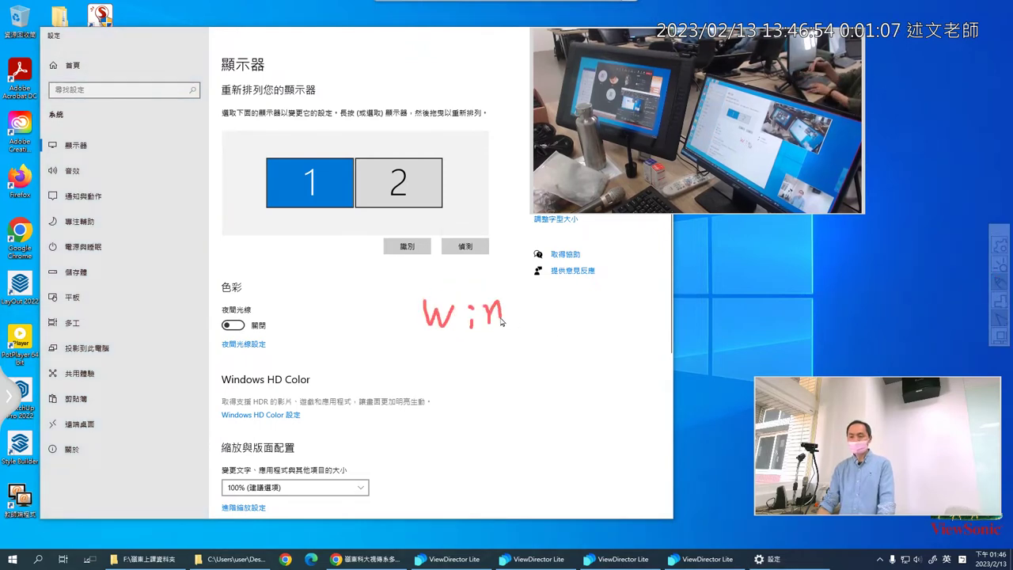
{"action": "left_click_drag", "start_coordinate": [411, 343], "coordinate": [567, 342]}
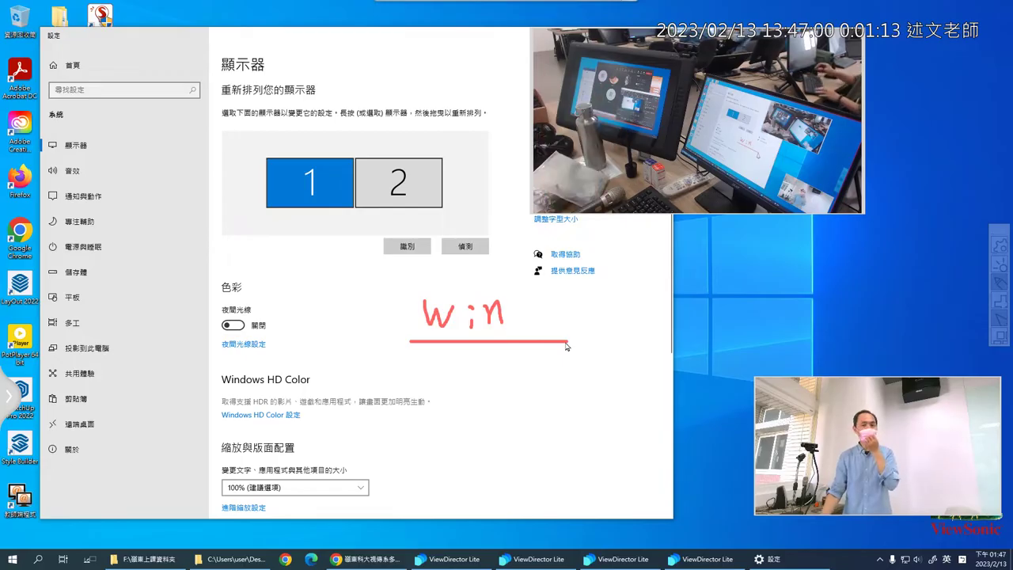
{"action": "left_click_drag", "start_coordinate": [569, 299], "coordinate": [567, 326]}
{"action": "left_click_drag", "start_coordinate": [624, 294], "coordinate": [612, 347]}
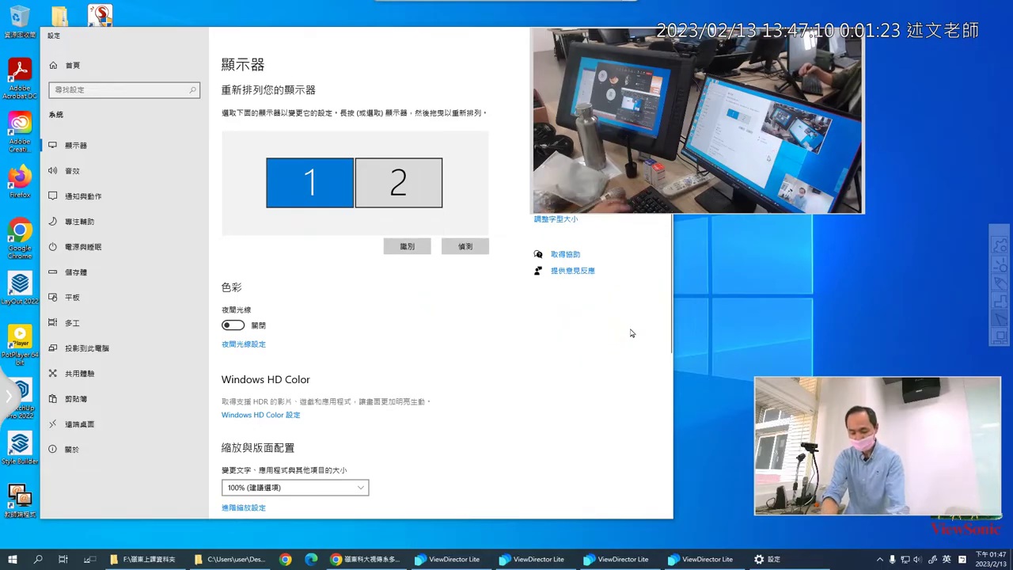
Step: Open the projection options and choose 延伸 (Extend) as the multi-display mode
{"action": "key", "text": "super+p"}
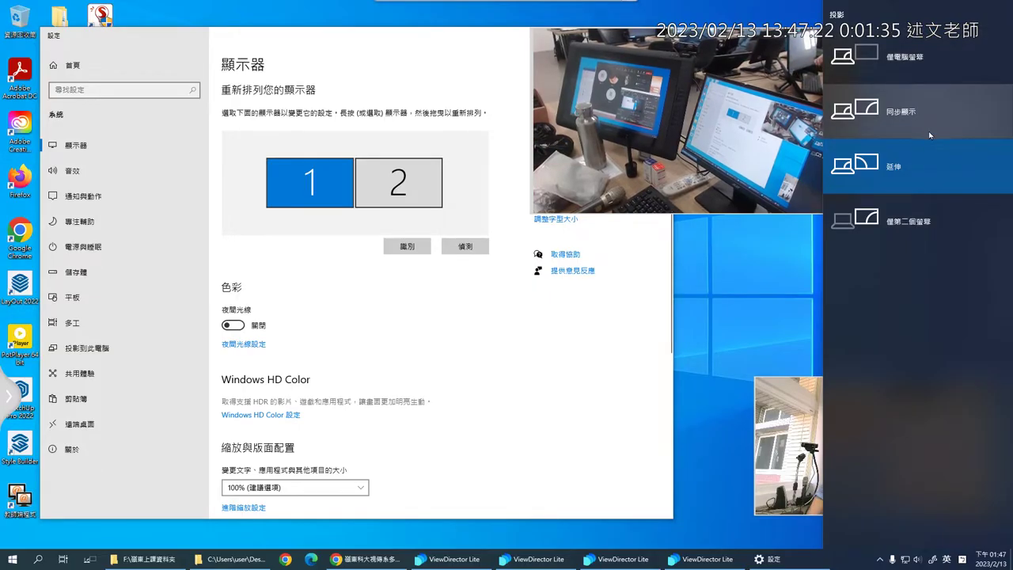
{"action": "left_click", "coordinate": [918, 183]}
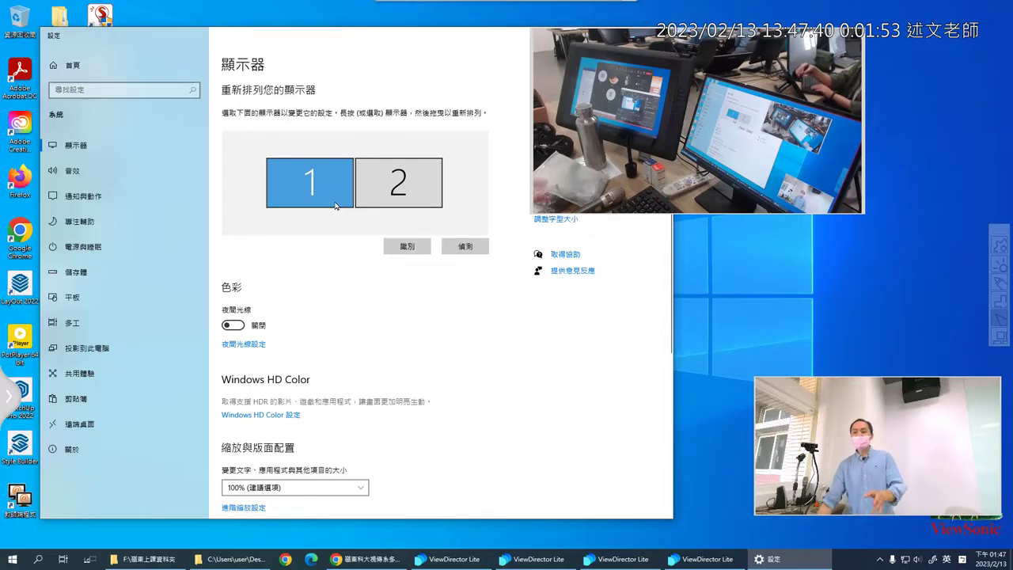
Step: Move the camera preview to the middle of the desktop and send the Settings window to the other monitor
{"action": "left_click_drag", "start_coordinate": [745, 146], "coordinate": [275, 178]}
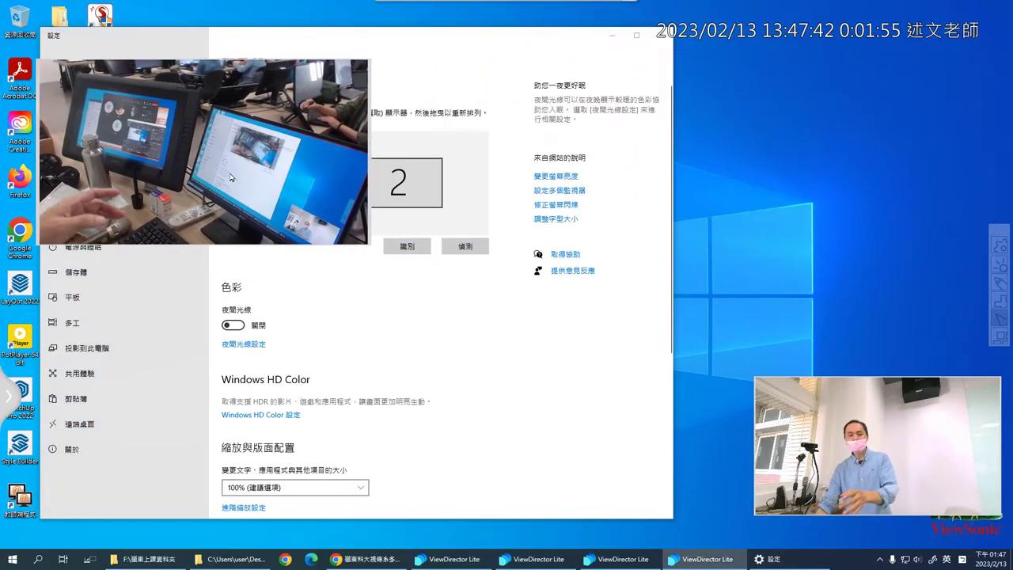
{"action": "key", "text": "alt+F4"}
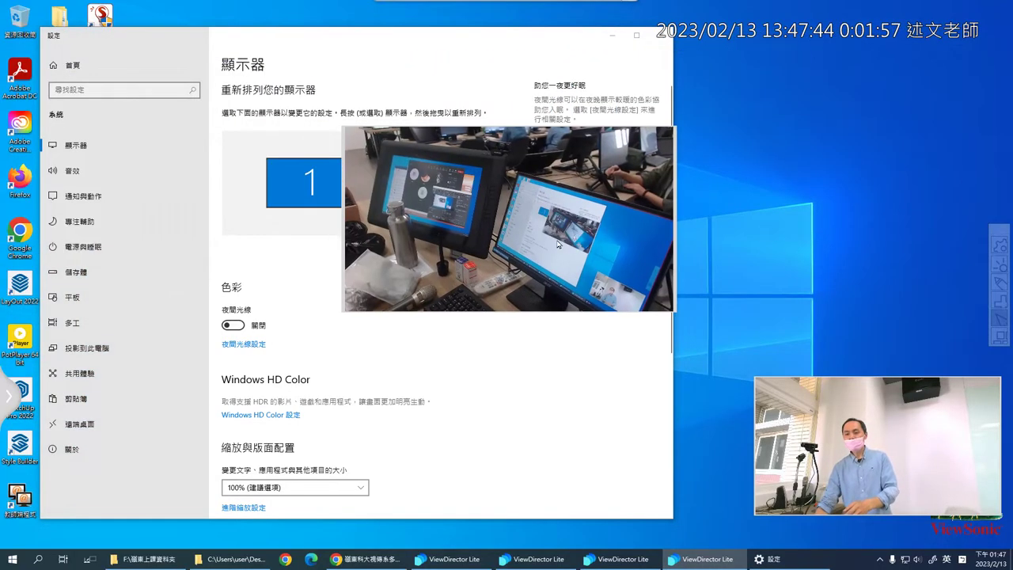
{"action": "left_click", "coordinate": [382, 57]}
{"action": "key", "text": "alt+F4"}
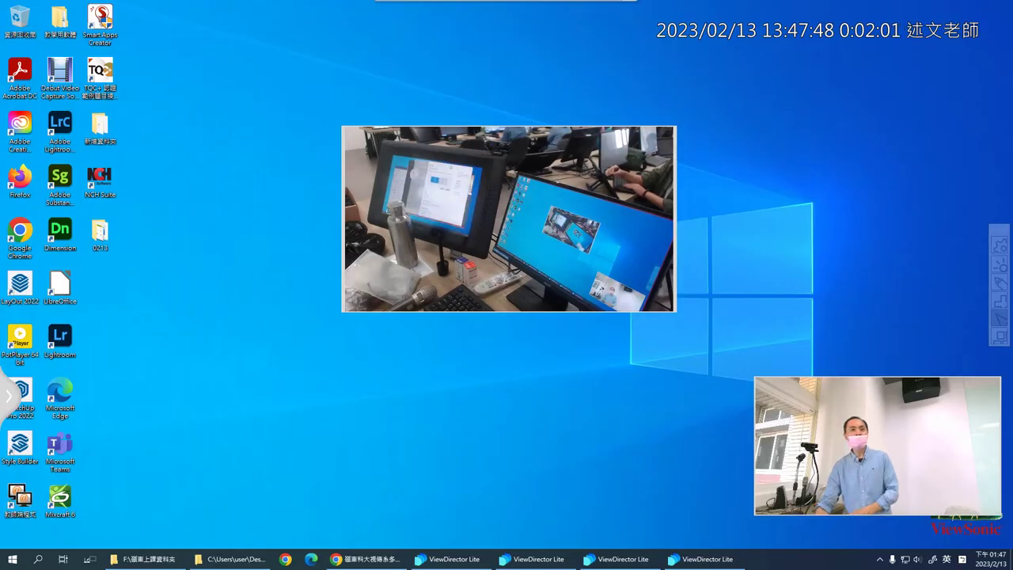
Step: Bring the display settings back to this monitor with the camera preview off the diagram, and identify the monitors
{"action": "key", "text": "super+i"}
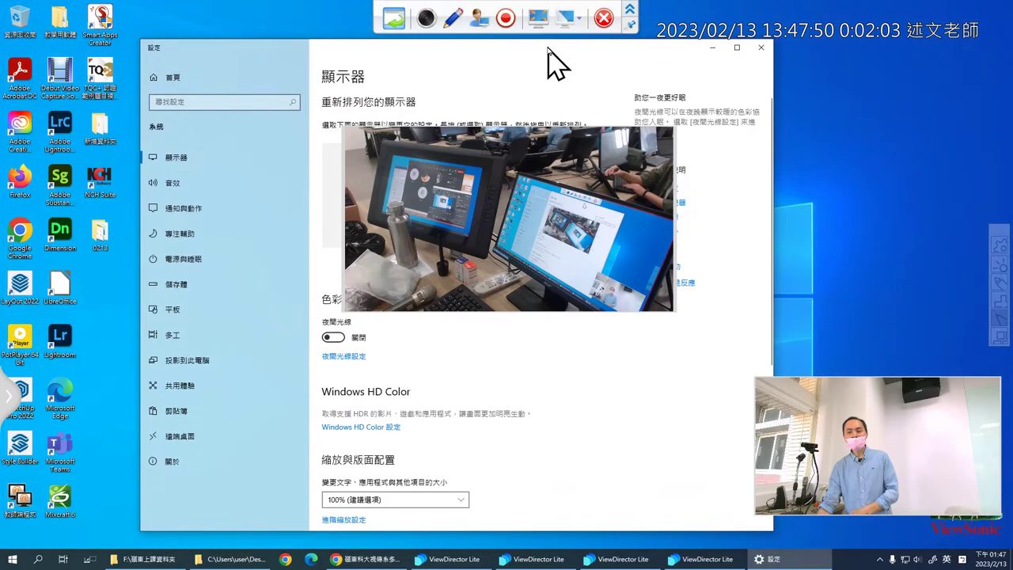
{"action": "left_click_drag", "start_coordinate": [552, 244], "coordinate": [811, 216]}
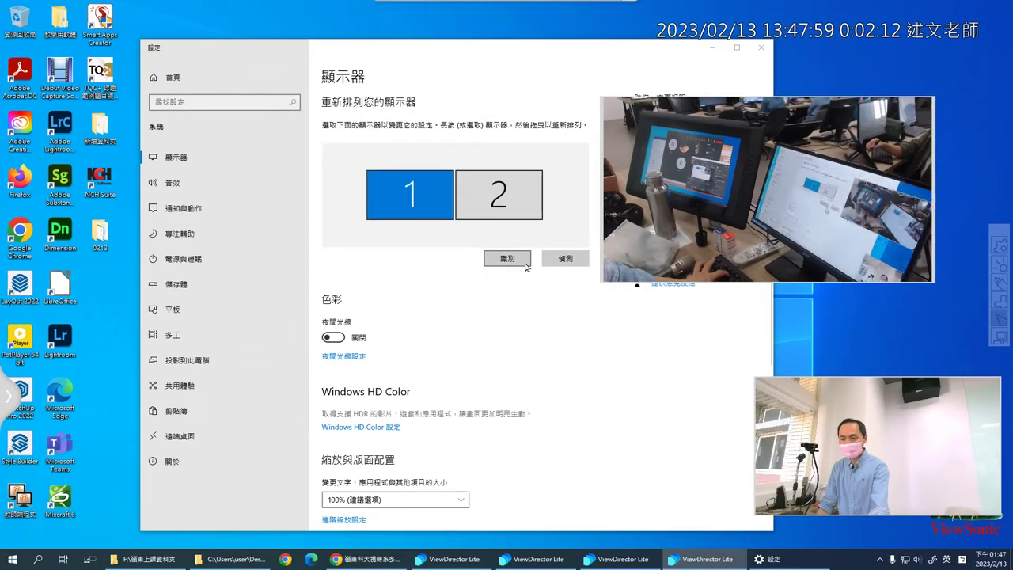
{"action": "left_click", "coordinate": [525, 266]}
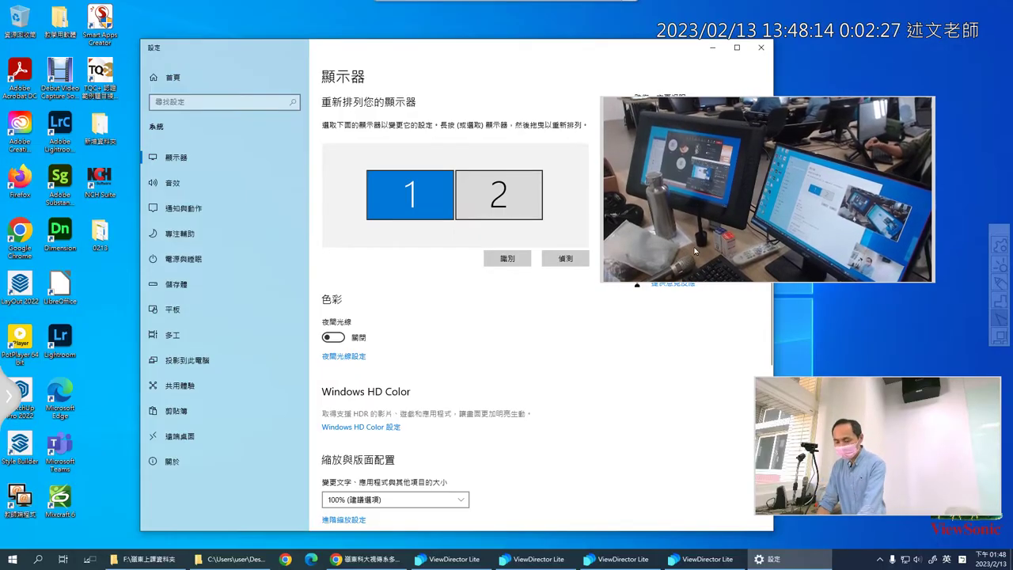
Step: Annotate the monitor numbers and their physical order in red, with a circled 2 and curves around the display diagram
{"action": "left_click_drag", "start_coordinate": [131, 457], "coordinate": [182, 505]}
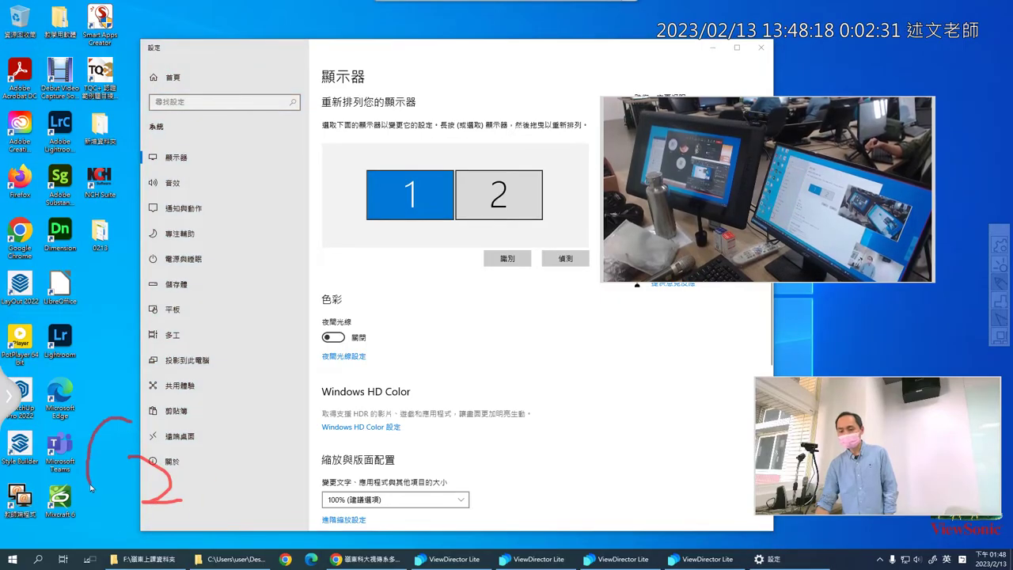
{"action": "left_click_drag", "start_coordinate": [230, 452], "coordinate": [101, 410]}
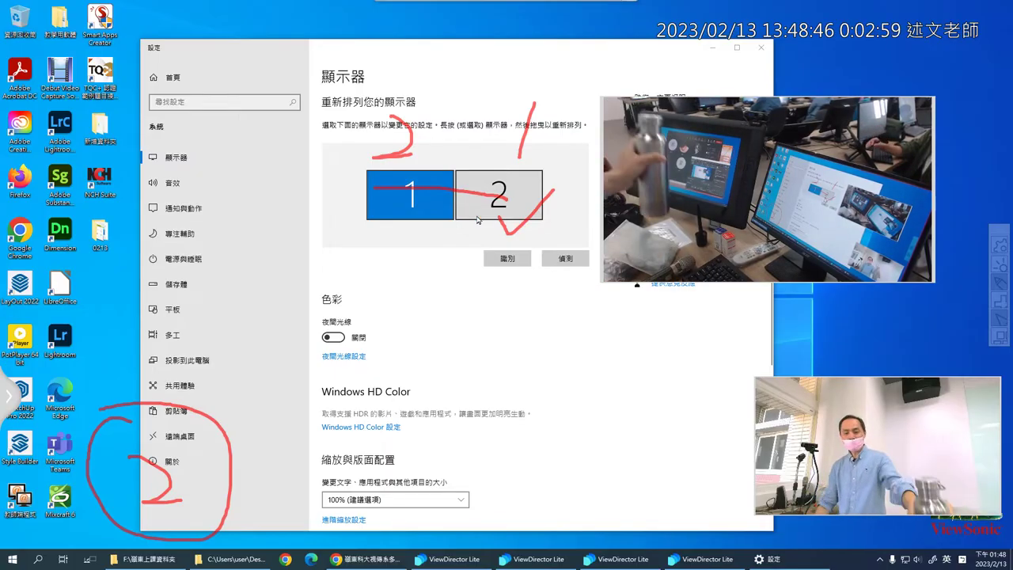
{"action": "left_click_drag", "start_coordinate": [405, 228], "coordinate": [522, 227]}
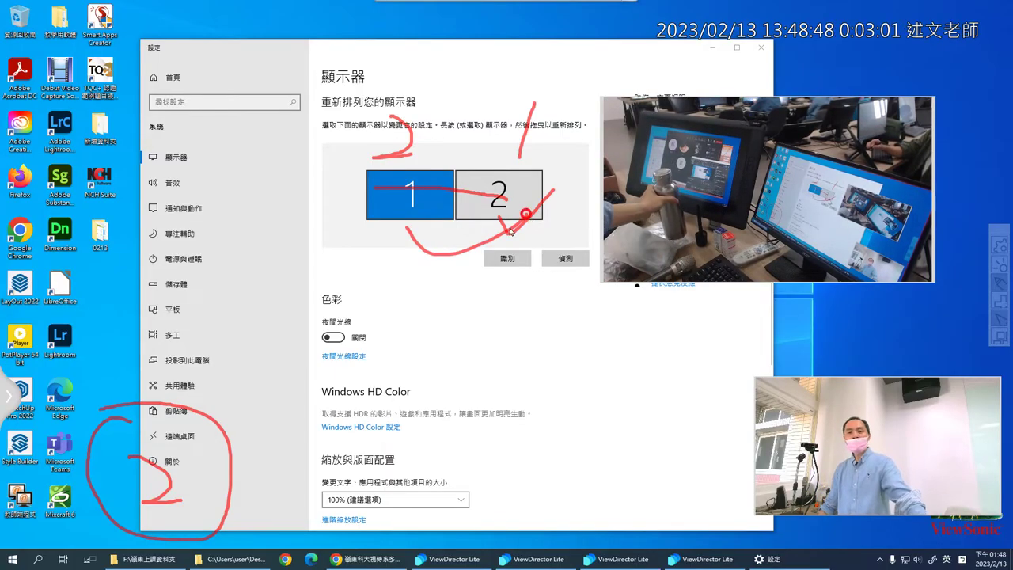
{"action": "left_click_drag", "start_coordinate": [345, 303], "coordinate": [4, 235]}
{"action": "left_click_drag", "start_coordinate": [71, 238], "coordinate": [48, 251]}
{"action": "mouse_move", "coordinate": [425, 300]}
{"action": "left_mouse_down"}
{"action": "mouse_move", "coordinate": [774, 218]}
{"action": "mouse_move", "coordinate": [1012, 204]}
{"action": "left_mouse_up"}
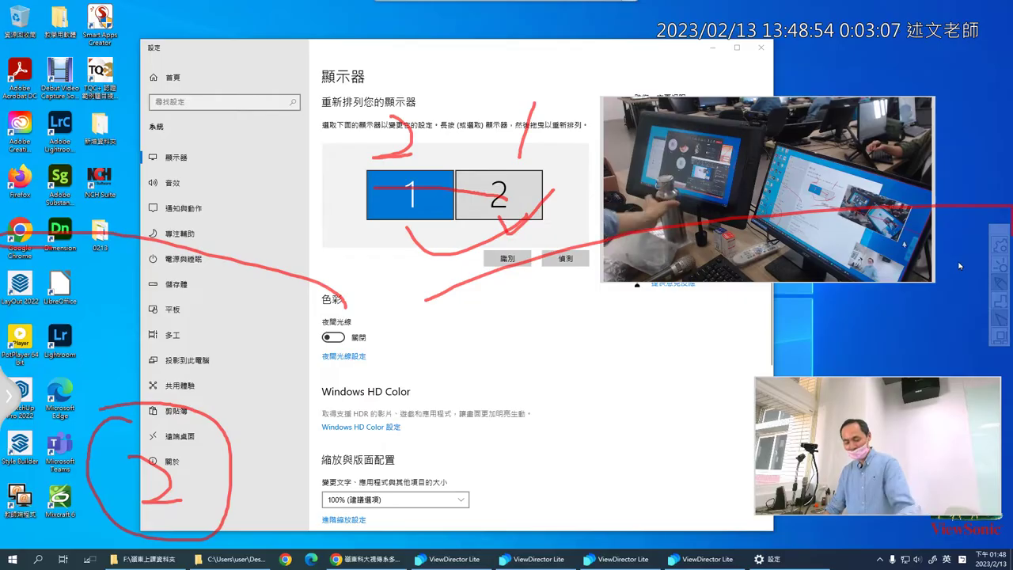
Step: Clear the annotations and try display 2 on different sides of display 1 before returning it to the right side
{"action": "left_click", "coordinate": [998, 318]}
{"action": "left_click", "coordinate": [499, 204]}
{"action": "left_click_drag", "start_coordinate": [498, 204], "coordinate": [313, 201]}
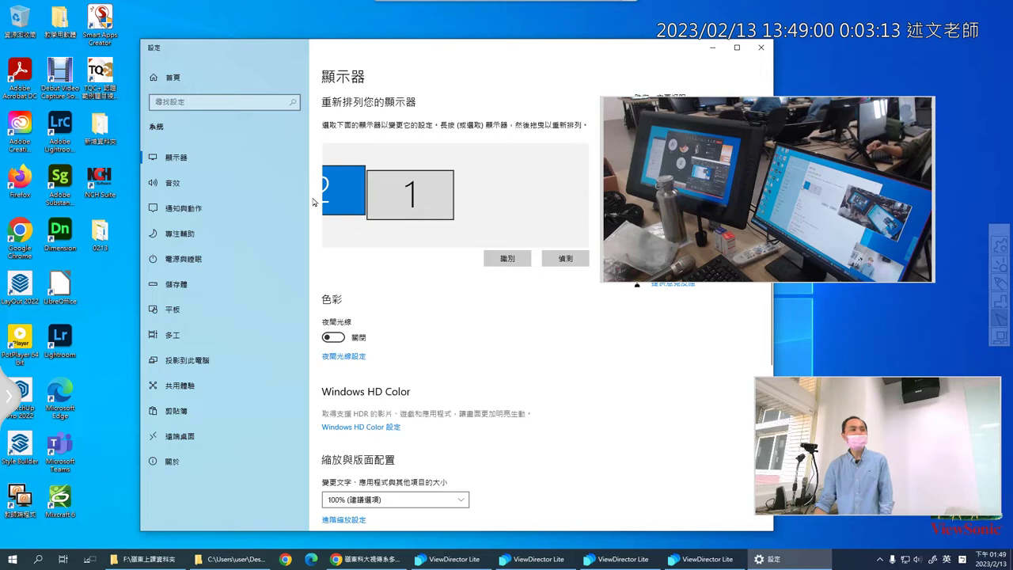
{"action": "left_click_drag", "start_coordinate": [314, 201], "coordinate": [522, 229]}
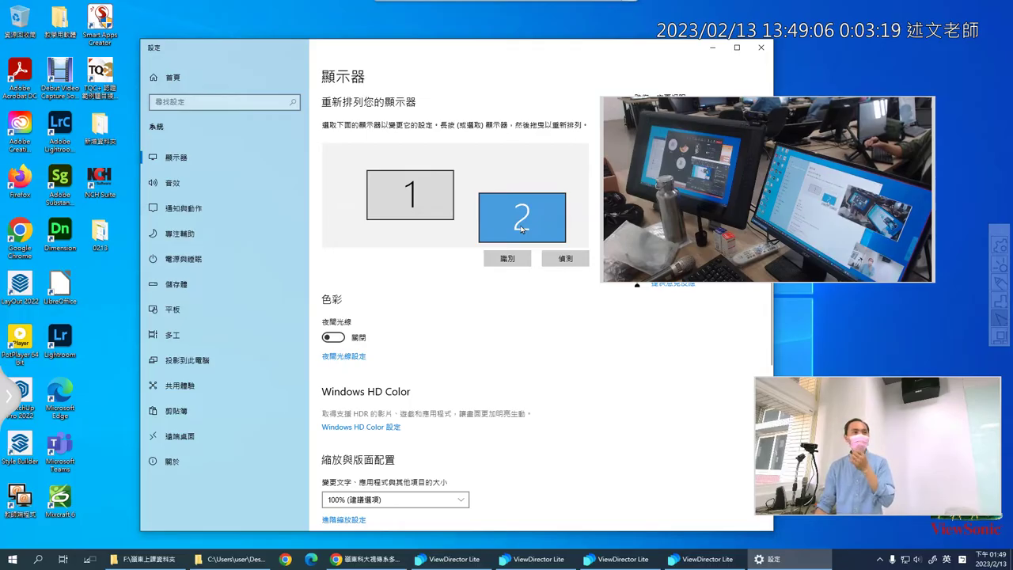
{"action": "left_click_drag", "start_coordinate": [522, 228], "coordinate": [412, 143]}
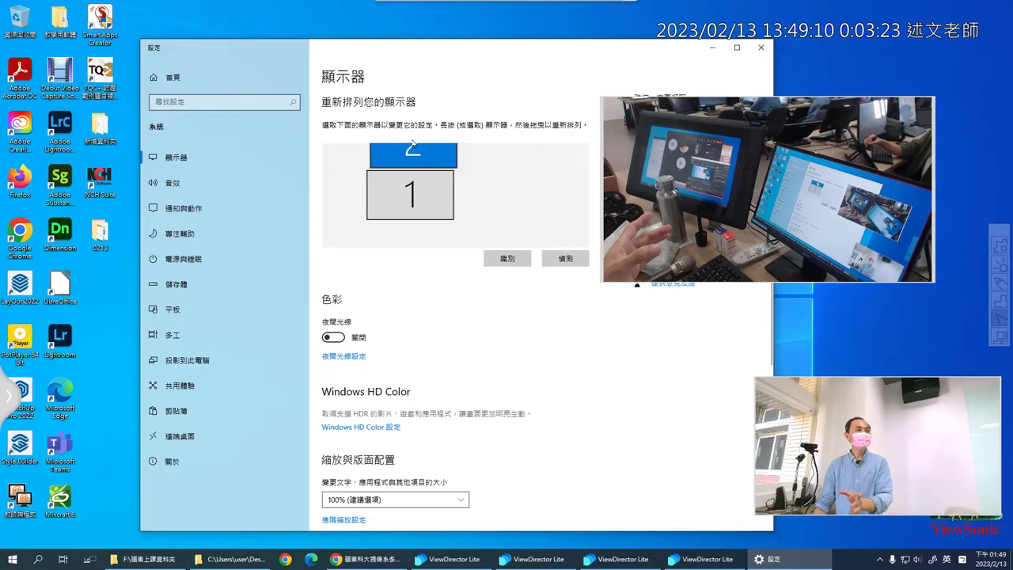
{"action": "left_click_drag", "start_coordinate": [413, 143], "coordinate": [499, 206]}
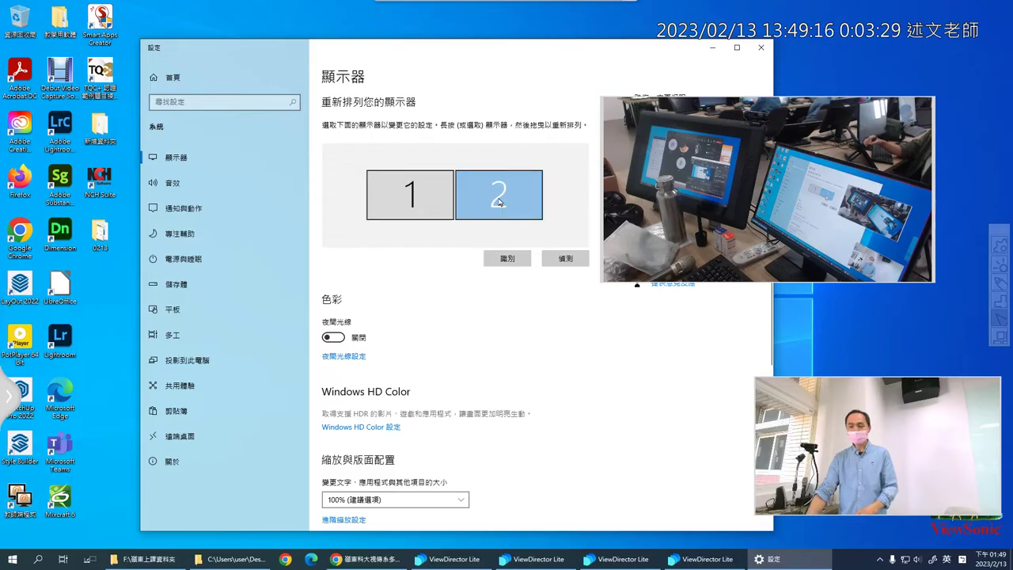
Step: Try display 2 slightly higher than display 1, check the screen edge, and realign both displays level
{"action": "left_click_drag", "start_coordinate": [500, 184], "coordinate": [497, 176]}
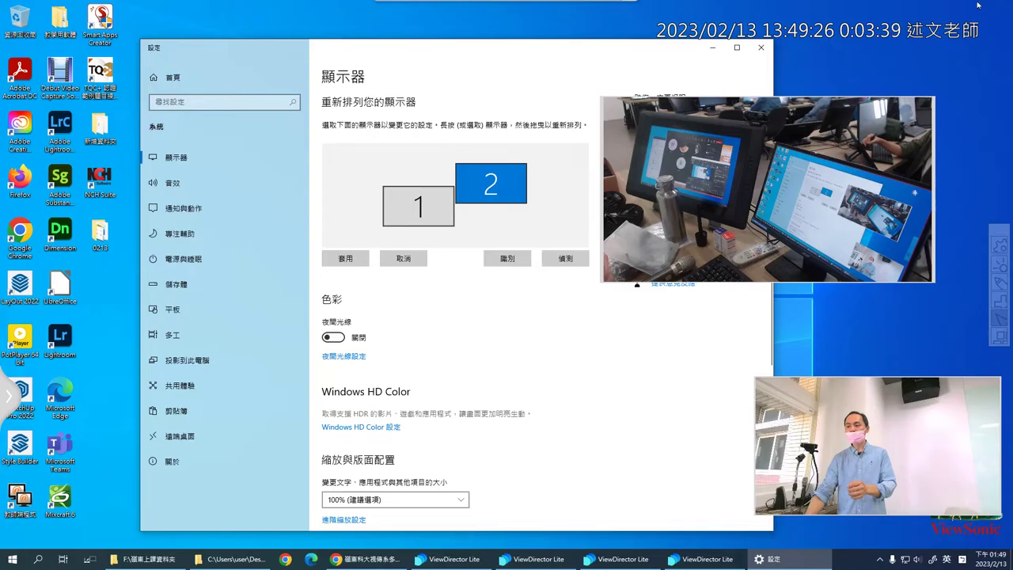
{"action": "left_click", "coordinate": [1008, 4]}
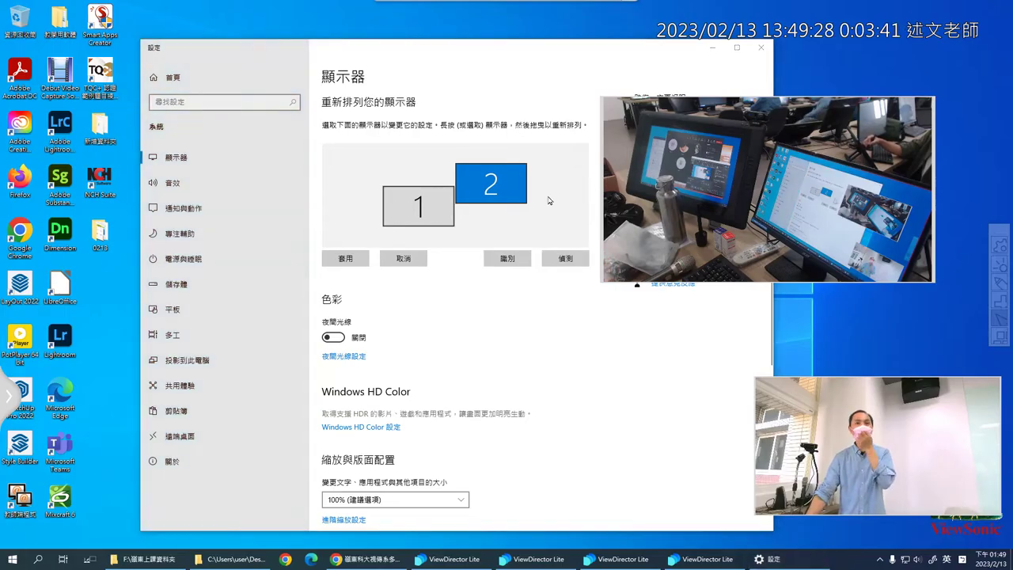
{"action": "left_click_drag", "start_coordinate": [489, 202], "coordinate": [489, 219]}
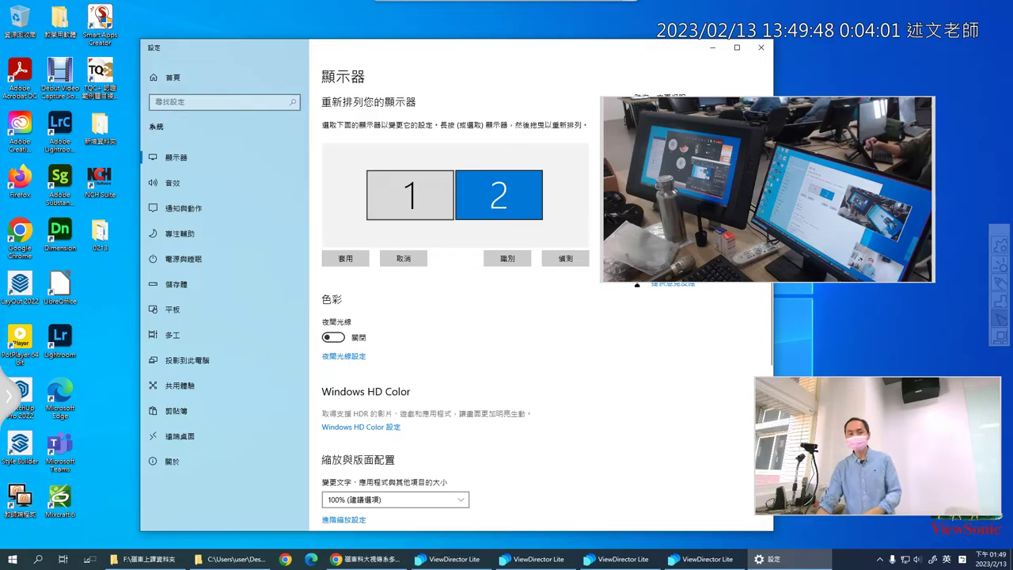
Step: Move the Teams meeting window from the other monitor onto this desktop and back again
{"action": "left_click_drag", "start_coordinate": [0, 118], "coordinate": [525, 70]}
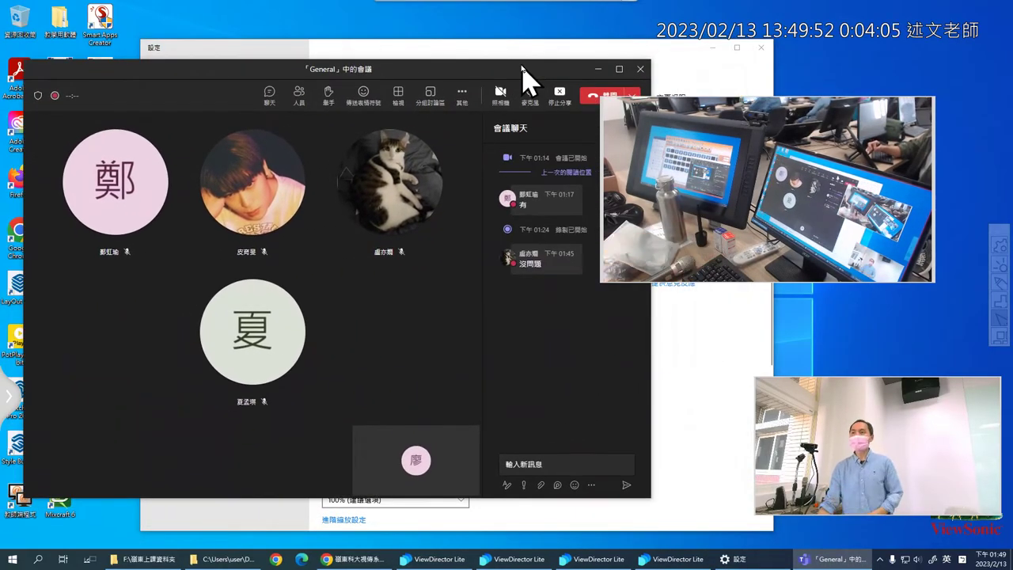
{"action": "left_click_drag", "start_coordinate": [525, 69], "coordinate": [0, 71]}
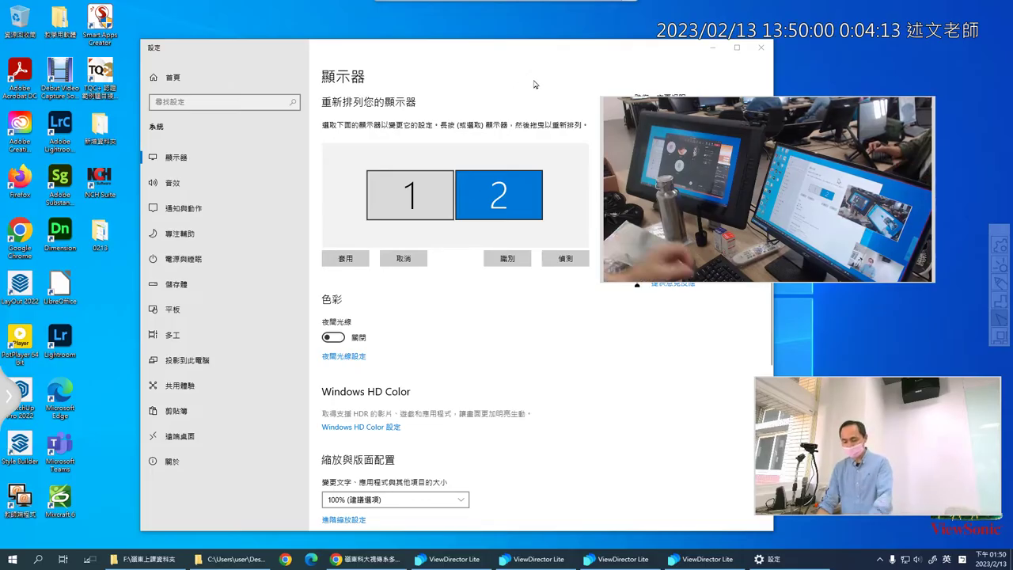
Step: Circle the open programs in the taskbar in red, point arrows at them, and clear the marks
{"action": "mouse_move", "coordinate": [279, 540]}
{"action": "left_mouse_down"}
{"action": "mouse_move", "coordinate": [667, 487]}
{"action": "mouse_move", "coordinate": [804, 563]}
{"action": "left_mouse_up"}
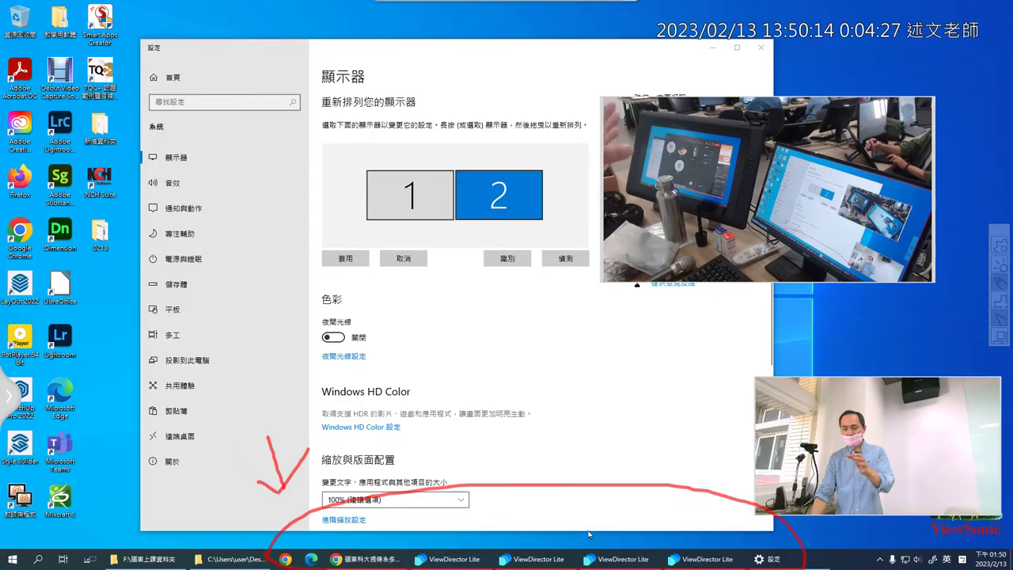
{"action": "left_click_drag", "start_coordinate": [672, 525], "coordinate": [674, 542]}
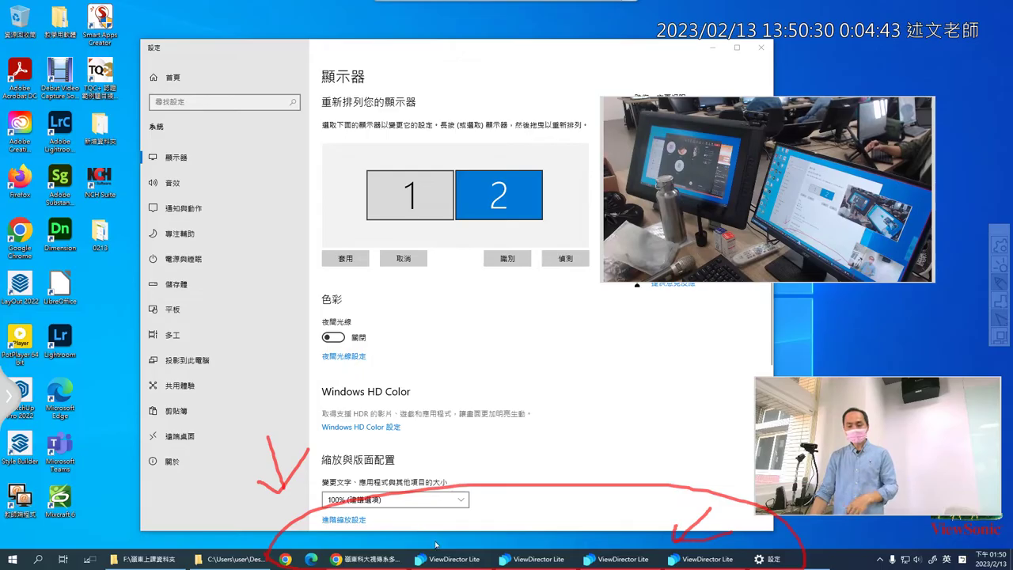
{"action": "left_click", "coordinate": [566, 508]}
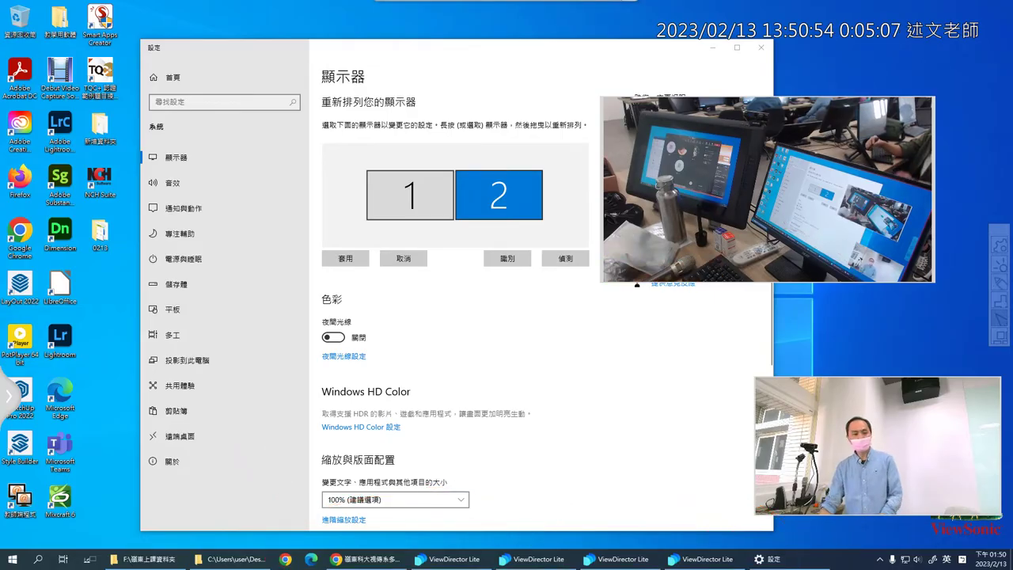
Step: Bring the Teams meeting window over once more to compare its taskbar entry, and return it to the other monitor
{"action": "left_click_drag", "start_coordinate": [0, 90], "coordinate": [421, 79]}
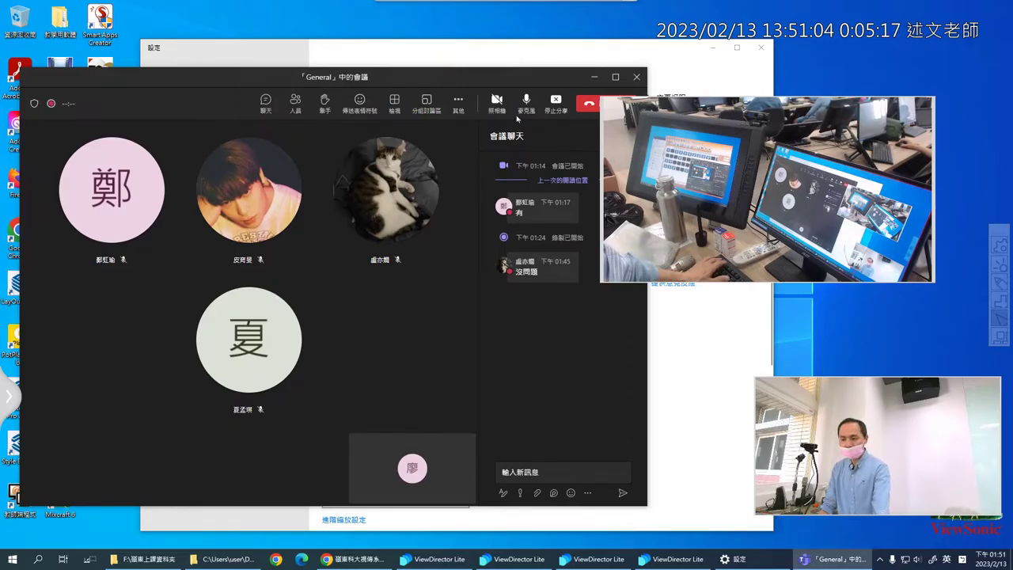
{"action": "left_click_drag", "start_coordinate": [530, 78], "coordinate": [0, 84]}
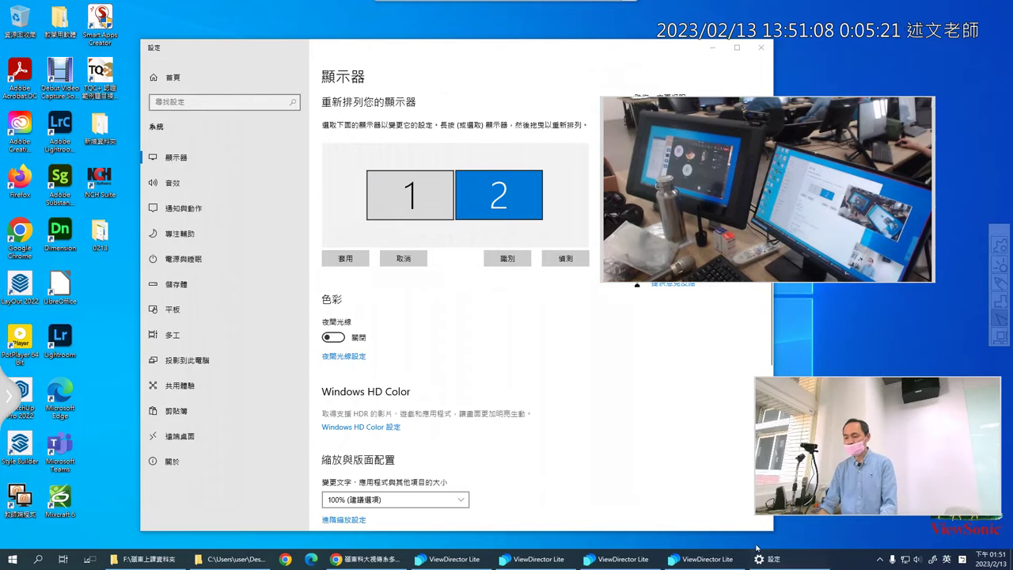
Step: Circle the end of the taskbar's program list and the meeting window in the camera preview in red
{"action": "left_click_drag", "start_coordinate": [740, 565], "coordinate": [873, 511]}
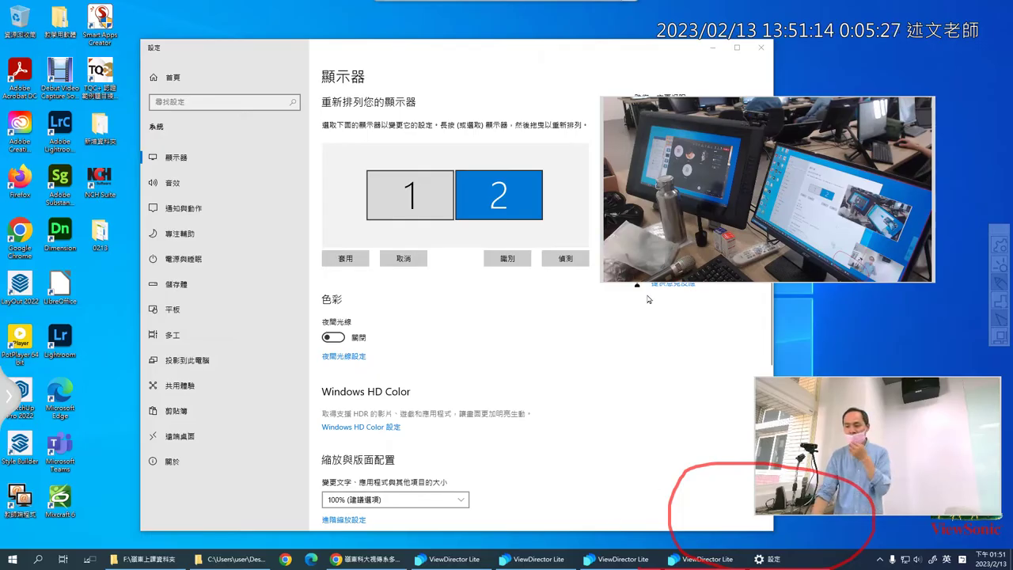
{"action": "mouse_move", "coordinate": [722, 227]}
{"action": "left_mouse_down"}
{"action": "mouse_move", "coordinate": [674, 201]}
{"action": "mouse_move", "coordinate": [746, 208]}
{"action": "left_mouse_up"}
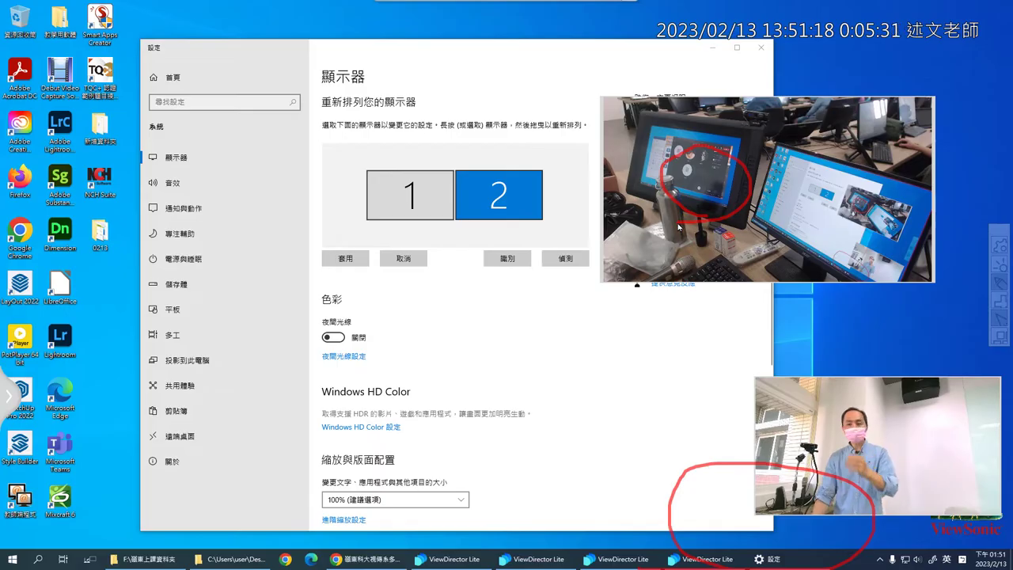
Step: Move the Settings window toward the desktop's upper-left corner, go through the multiple-display settings, and open the taskbar settings
{"action": "left_click_drag", "start_coordinate": [515, 53], "coordinate": [470, 37]}
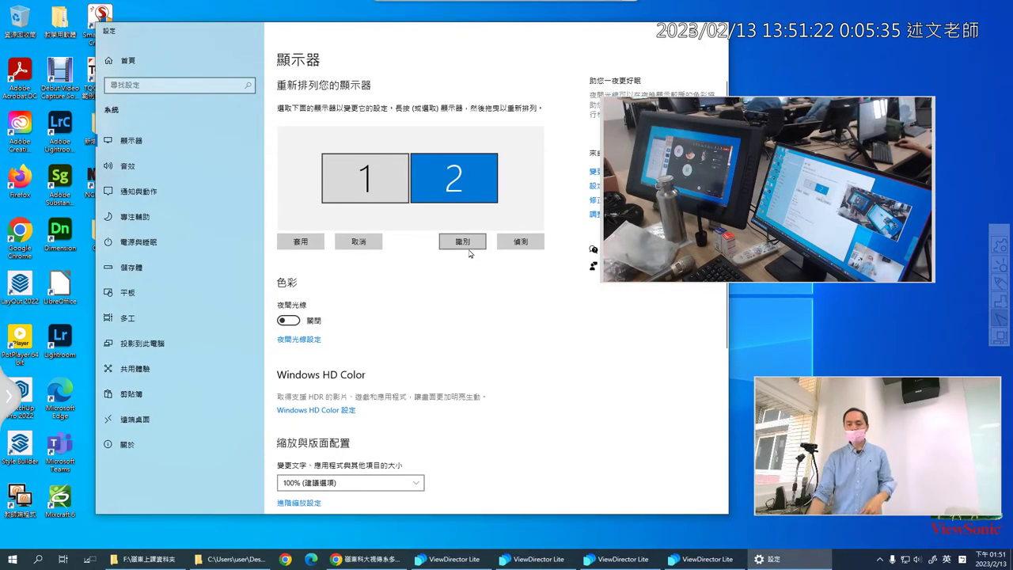
{"action": "scroll", "coordinate": [451, 303], "scroll_direction": "down", "scroll_amount": 4}
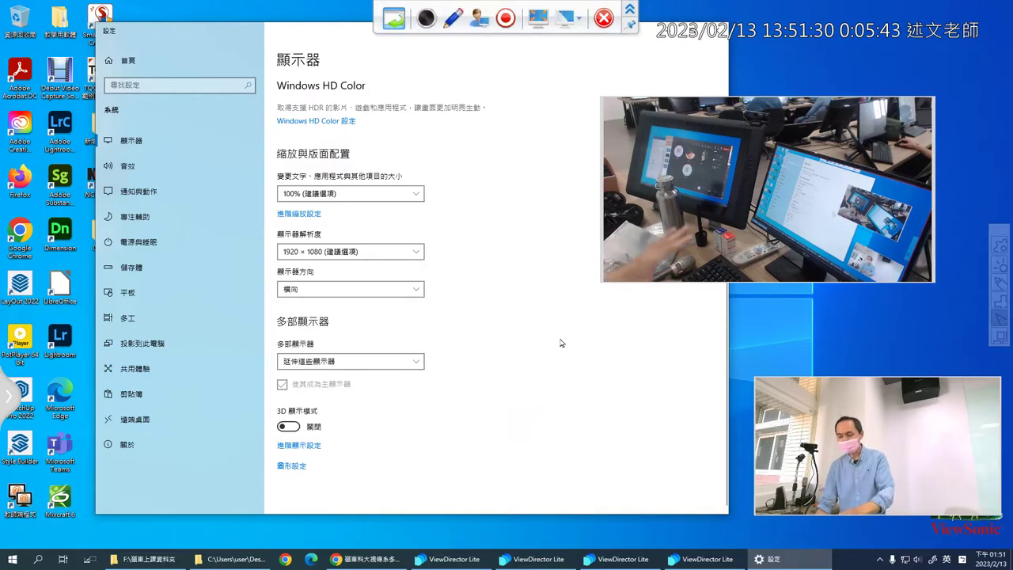
{"action": "right_click", "coordinate": [846, 565]}
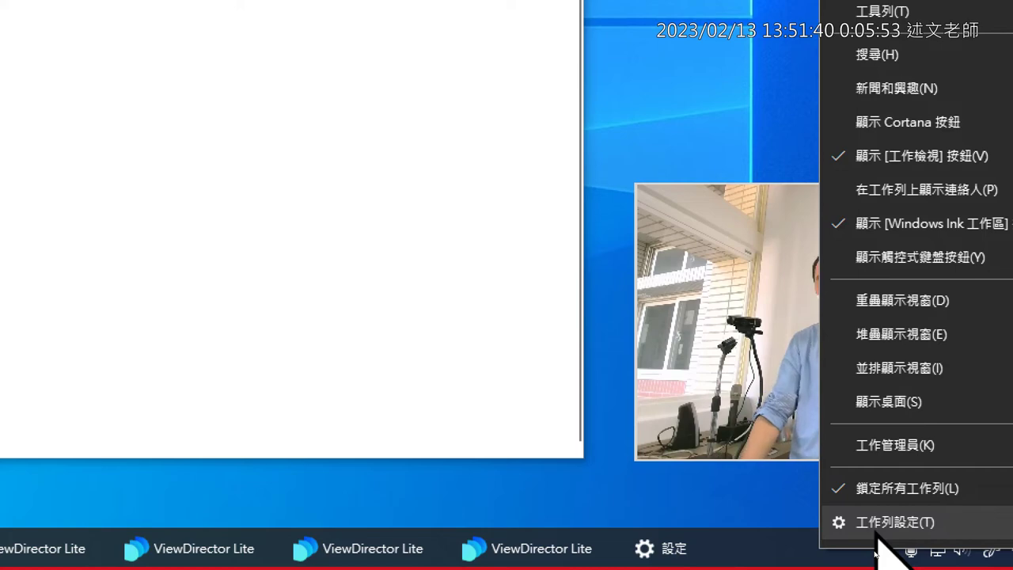
{"action": "left_click", "coordinate": [876, 537]}
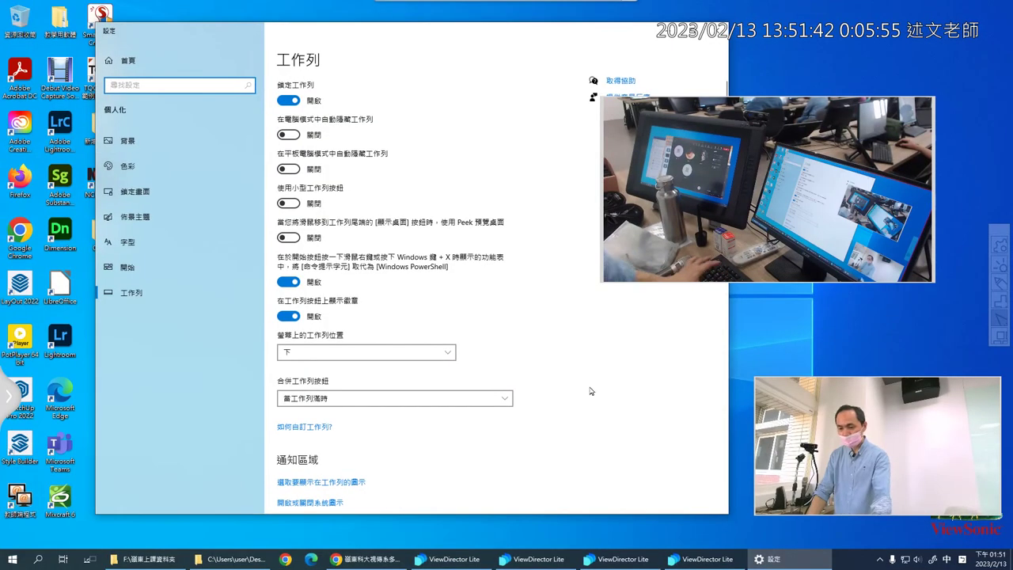
Step: Examine the choices for where taskbar buttons appear on multiple displays, and close the Settings window
{"action": "scroll", "coordinate": [553, 319], "scroll_direction": "down", "scroll_amount": 6}
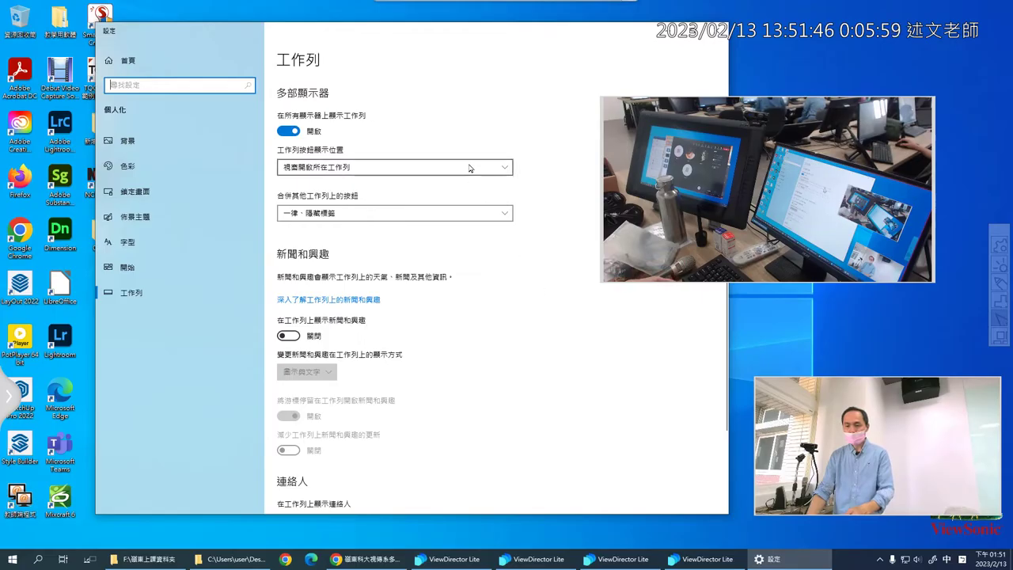
{"action": "left_click", "coordinate": [469, 168]}
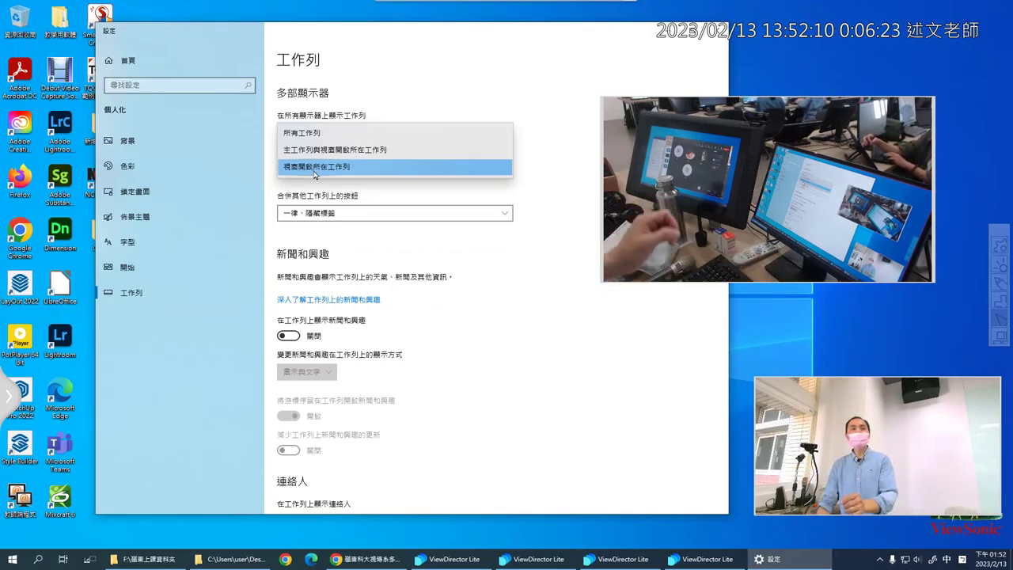
{"action": "left_click", "coordinate": [530, 104]}
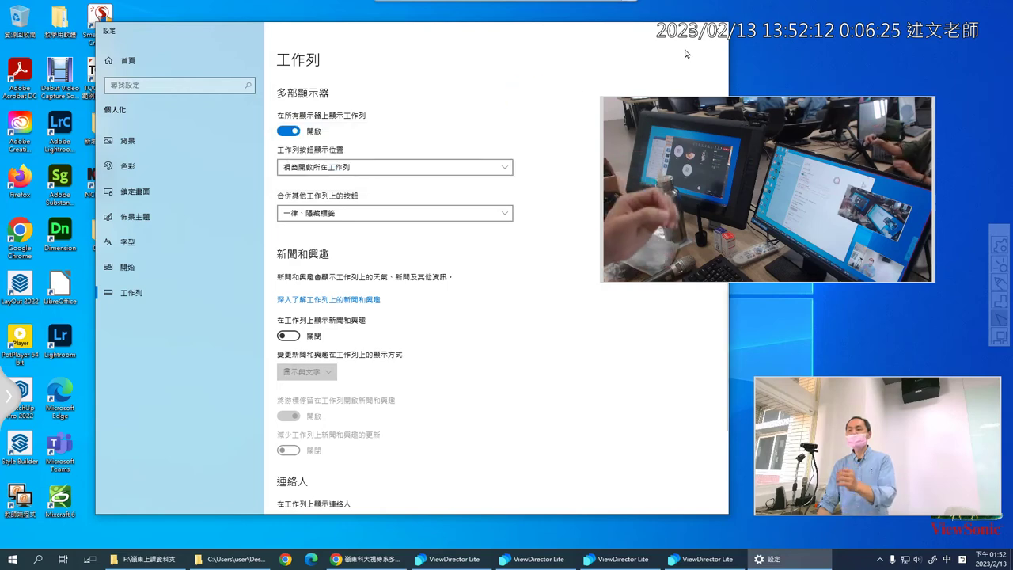
{"action": "left_click", "coordinate": [710, 31]}
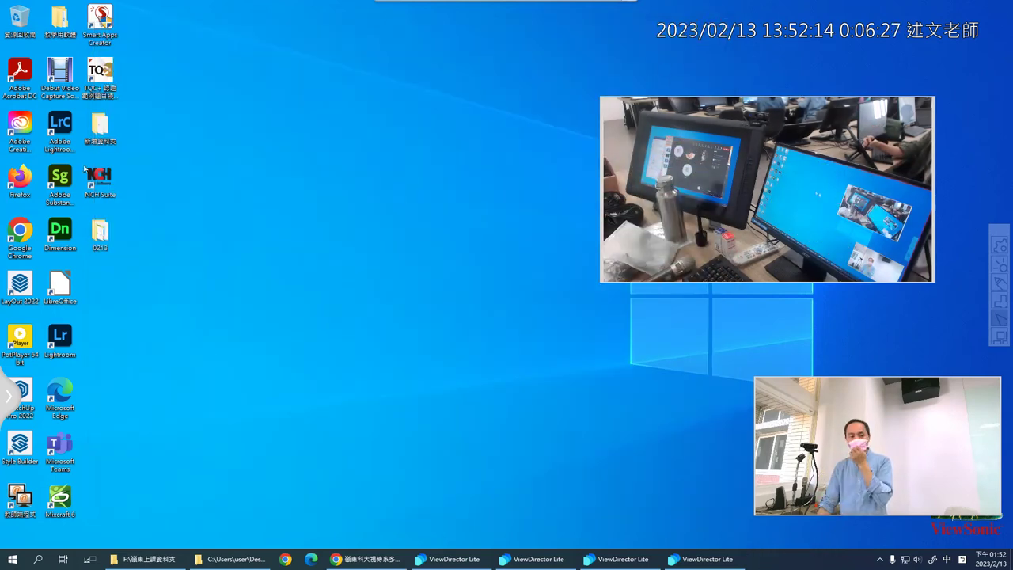
Step: Bring up the browser's course outline page and move the Teams meeting window from the other monitor on top of it
{"action": "left_click", "coordinate": [366, 559]}
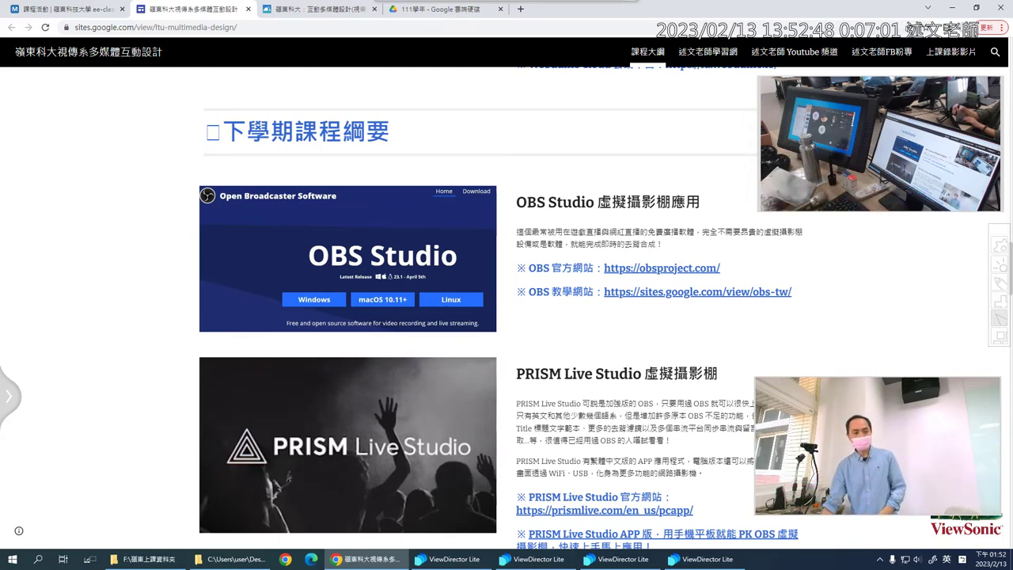
{"action": "left_click_drag", "start_coordinate": [0, 102], "coordinate": [0, 82]}
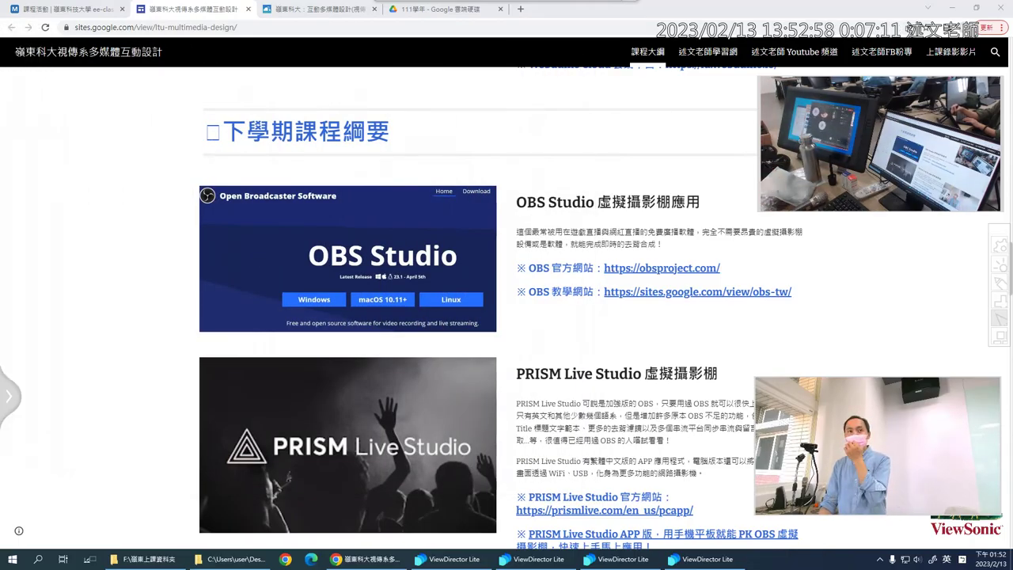
{"action": "left_click_drag", "start_coordinate": [0, 81], "coordinate": [487, 69]}
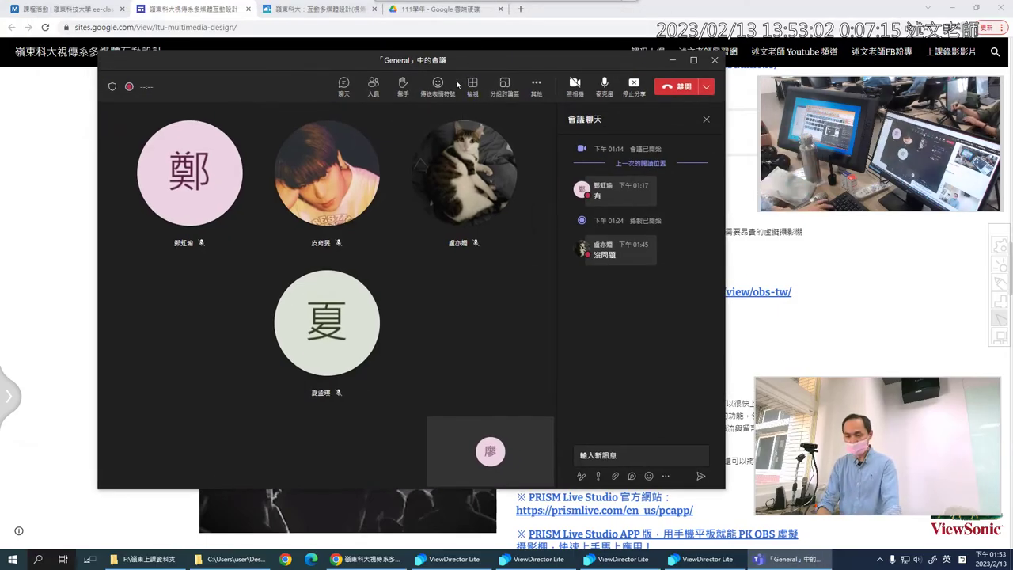
Step: Switch to the browser page and back to the Teams meeting, and place the camera preview enlarged over the meeting window
{"action": "key", "text": "alt+Tab"}
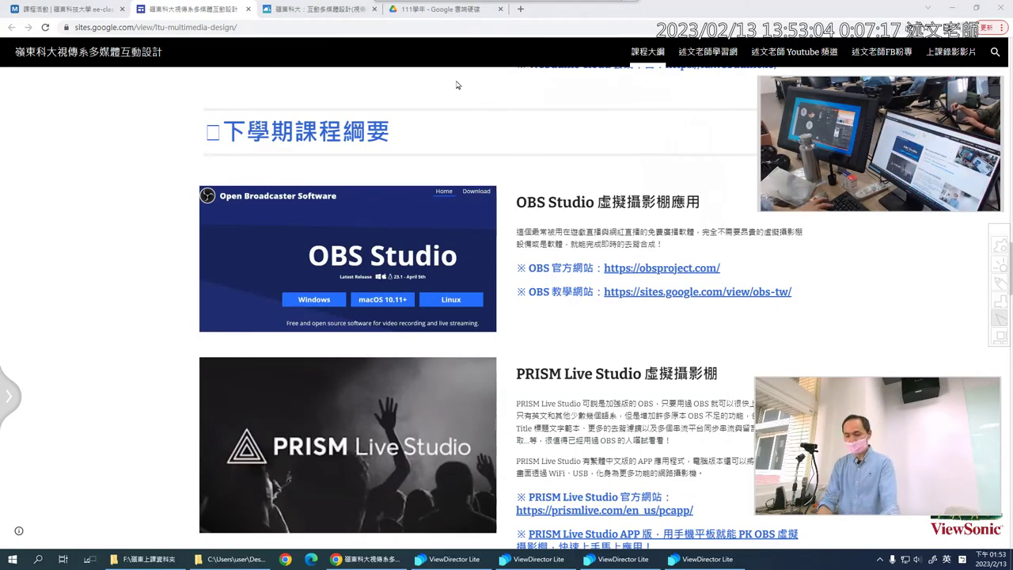
{"action": "key", "text": "alt+Tab"}
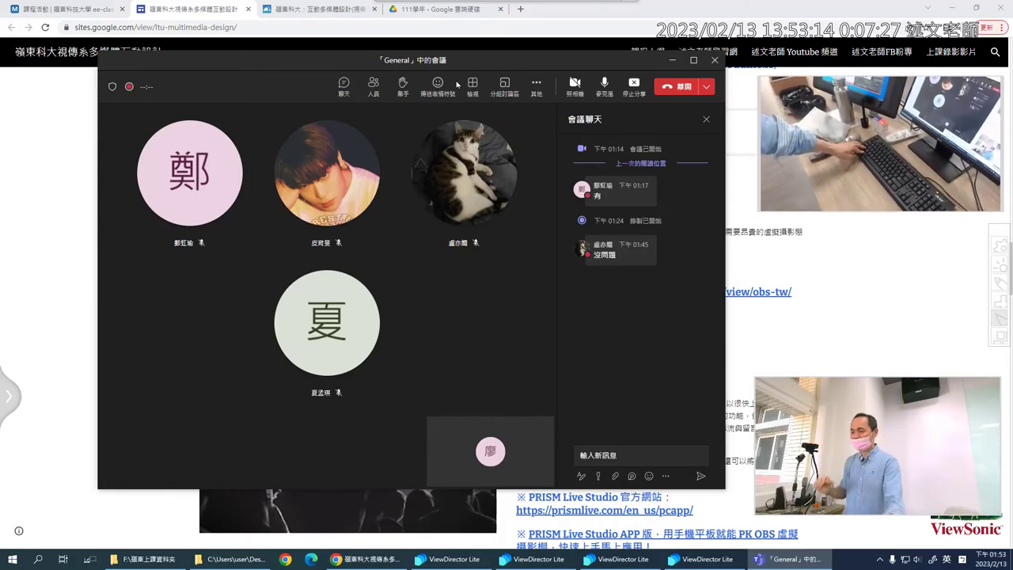
{"action": "left_click_drag", "start_coordinate": [910, 171], "coordinate": [404, 249]}
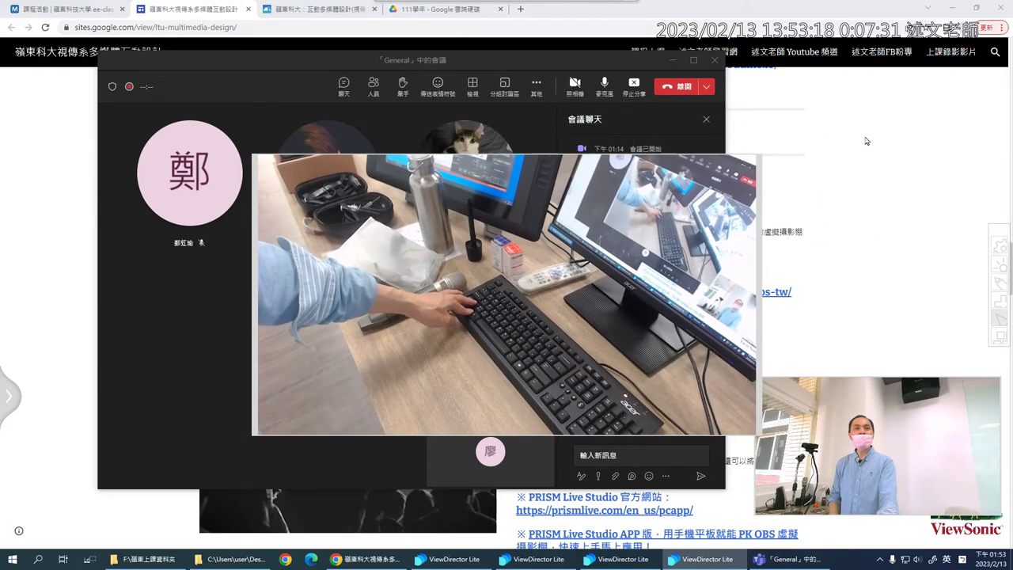